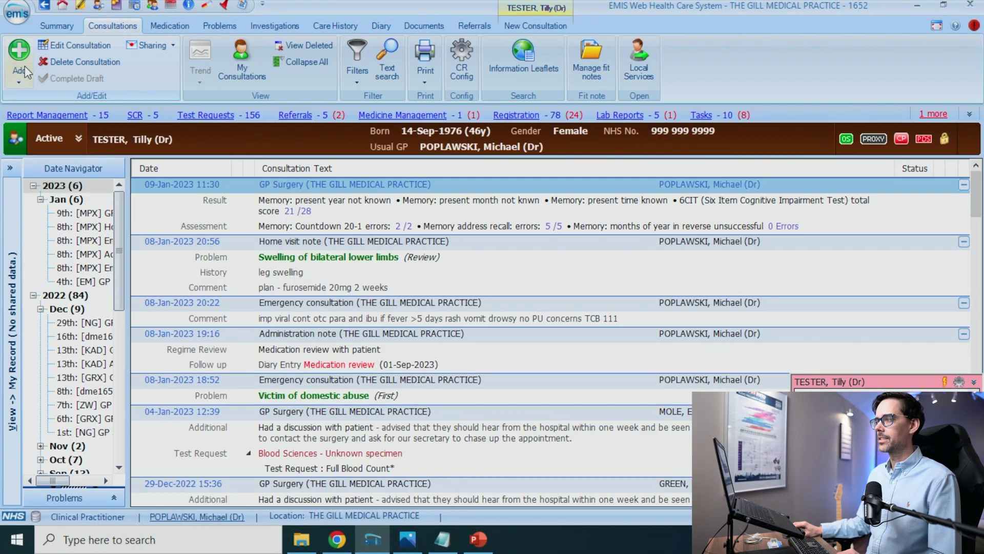
Start a new consultation and pick COCP New Prescription from a 'cocp' template search
{"action": "left_click", "coordinate": [545, 20]}
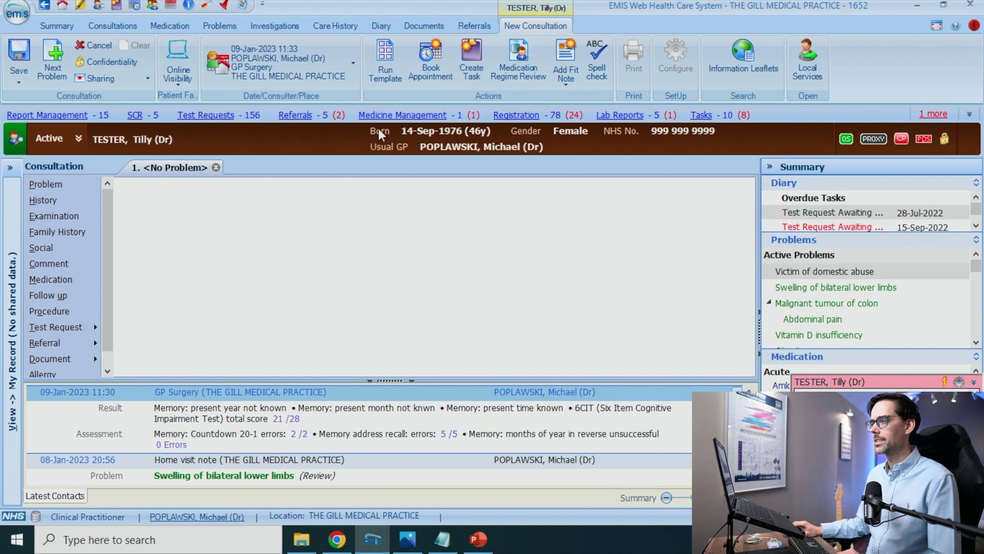
{"action": "left_click", "coordinate": [385, 62]}
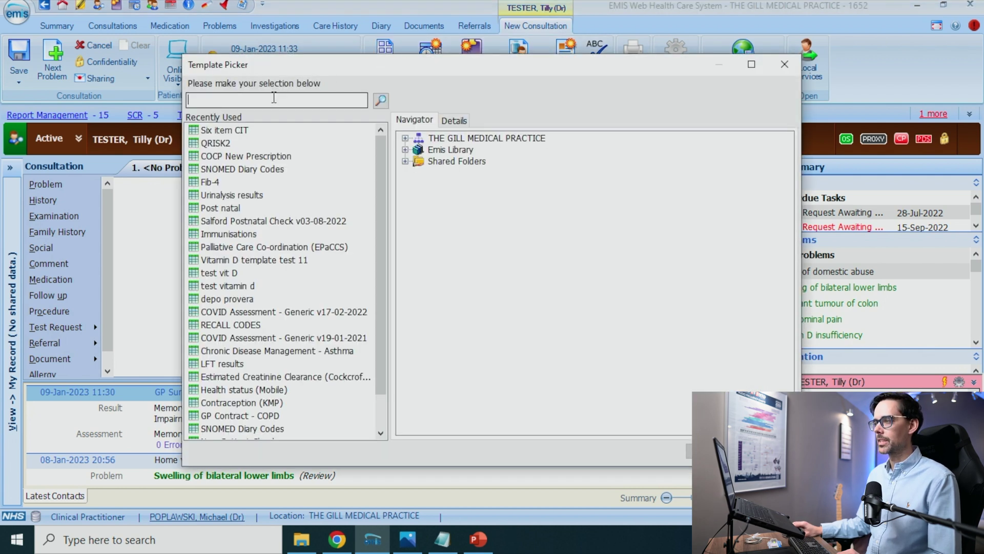
{"action": "type", "text": "cocp"}
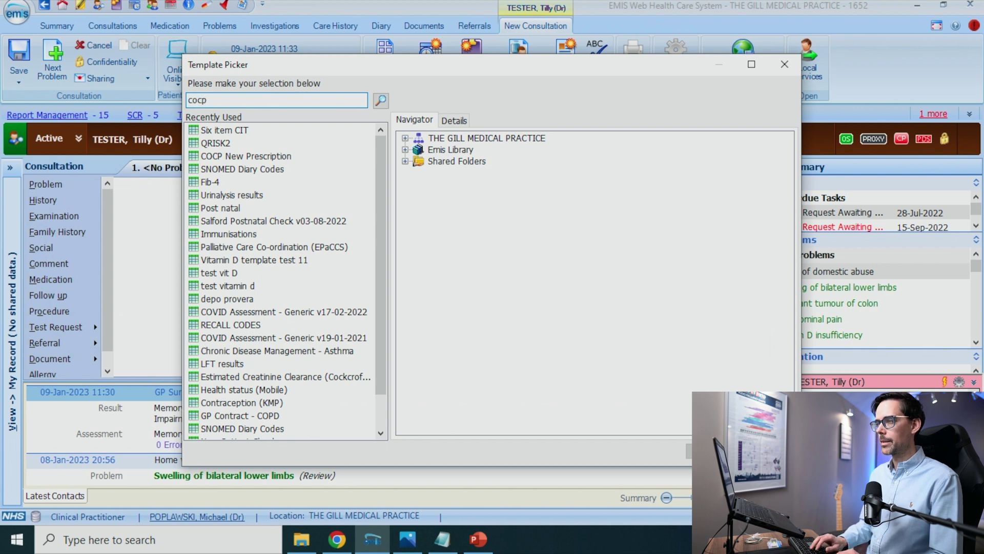
{"action": "left_click", "coordinate": [381, 100]}
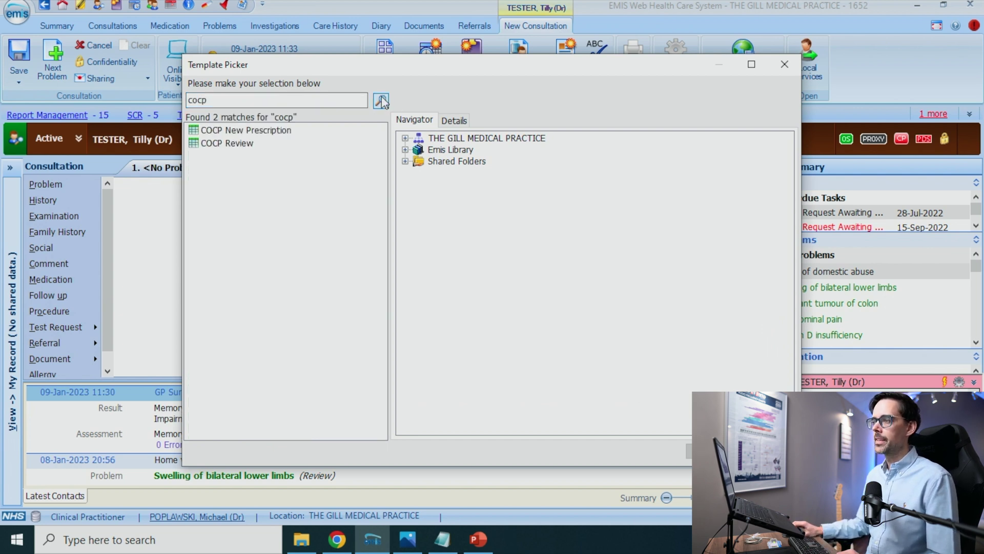
{"action": "left_click", "coordinate": [251, 132]}
Run the template, preview COCP counselling and Additional resources, then return to Eligibility for COCP
{"action": "left_click", "coordinate": [707, 450]}
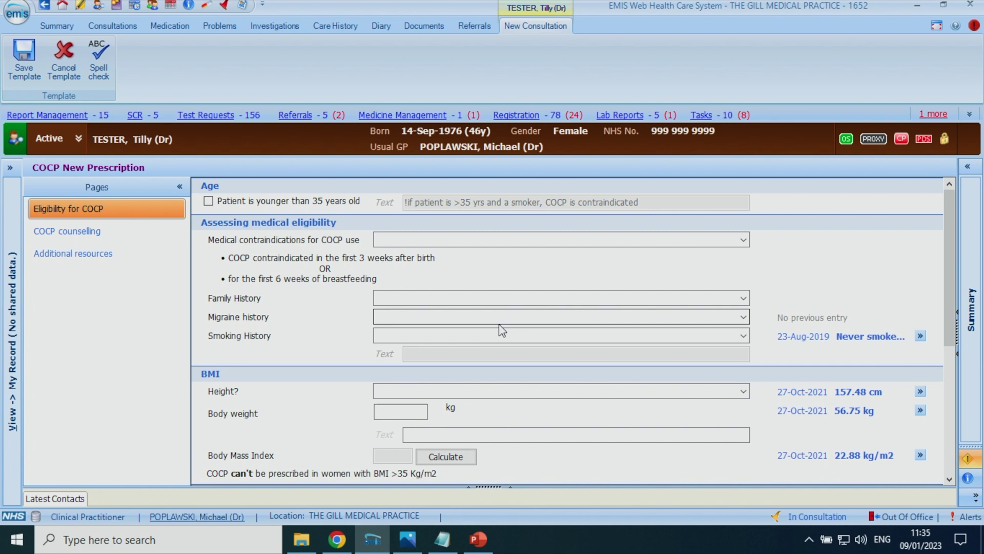
{"action": "left_click", "coordinate": [92, 229]}
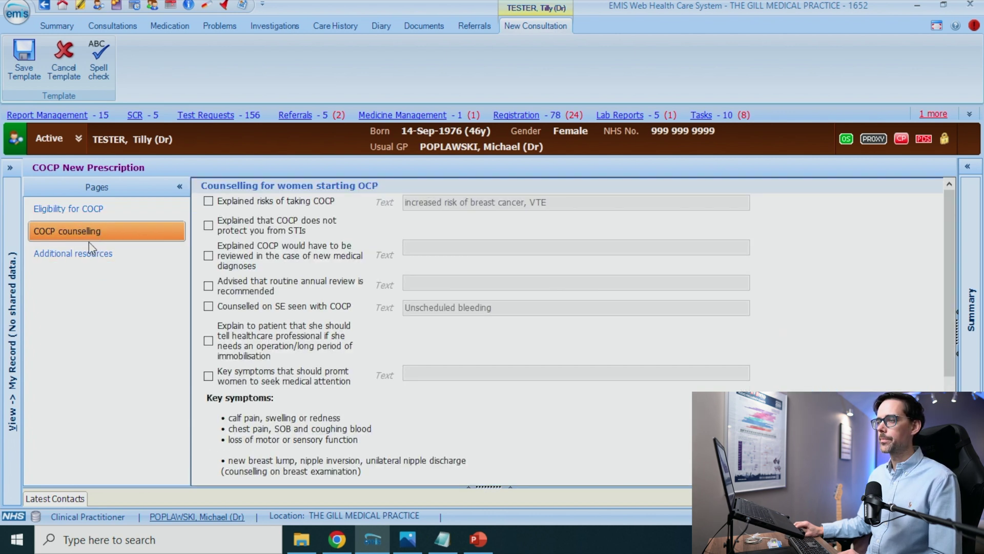
{"action": "left_click", "coordinate": [89, 254]}
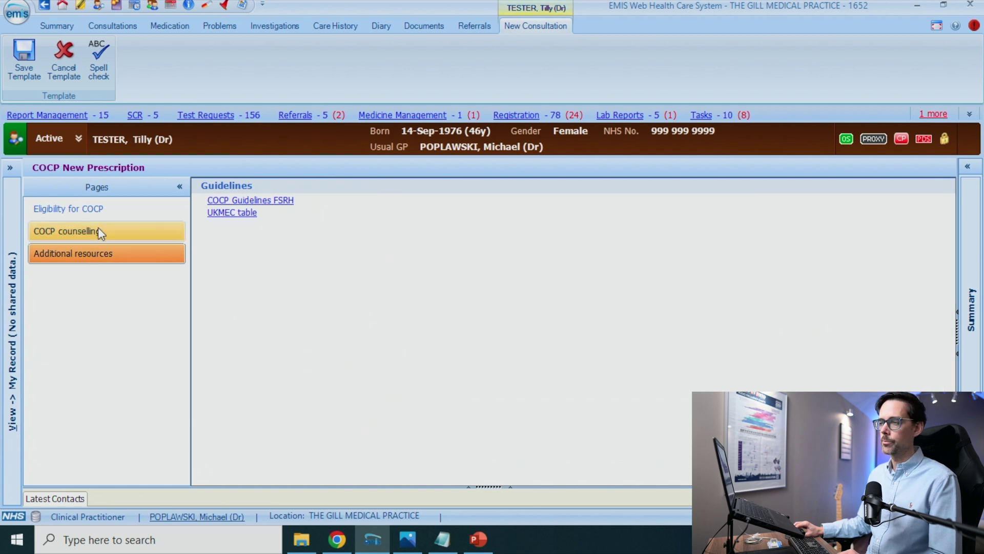
{"action": "left_click", "coordinate": [102, 214]}
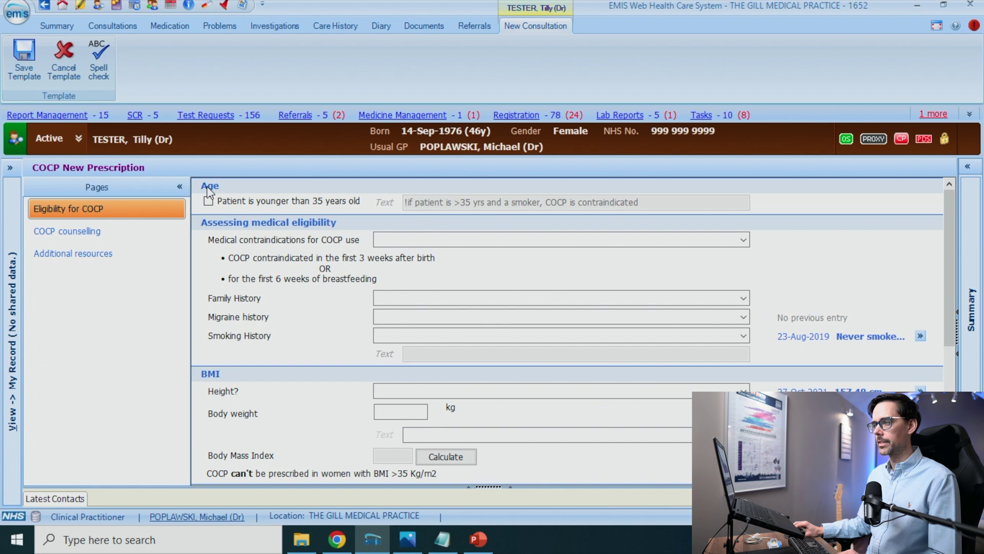
Tick 'Patient is younger than 35 years old' and set 'No medical contraindications'
{"action": "left_click", "coordinate": [208, 201]}
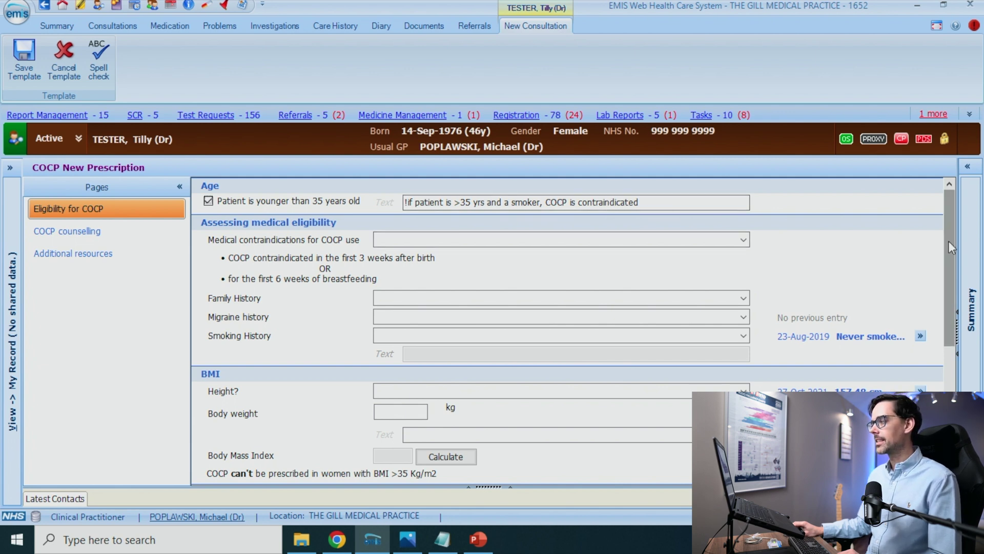
{"action": "left_click_drag", "start_coordinate": [950, 242], "coordinate": [949, 260]}
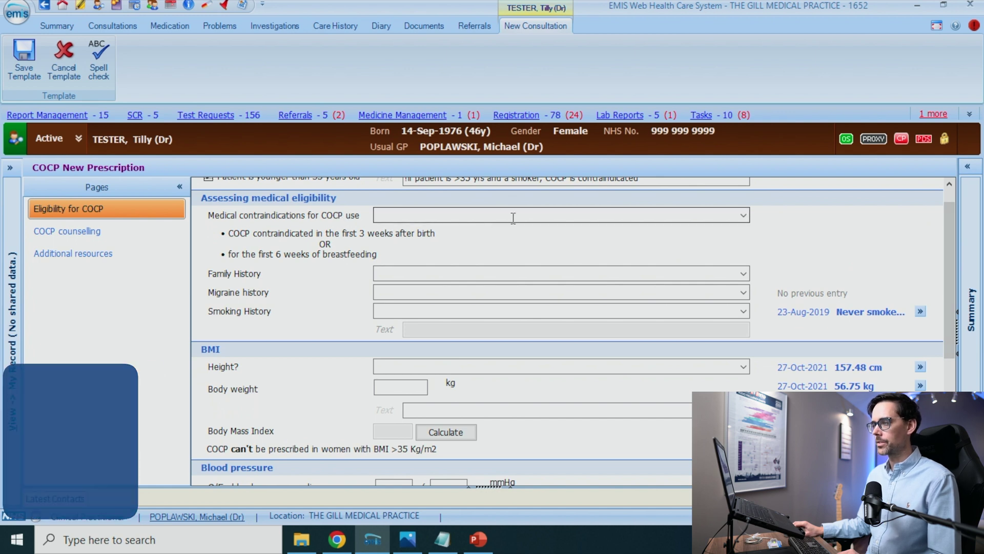
{"action": "left_click", "coordinate": [743, 216]}
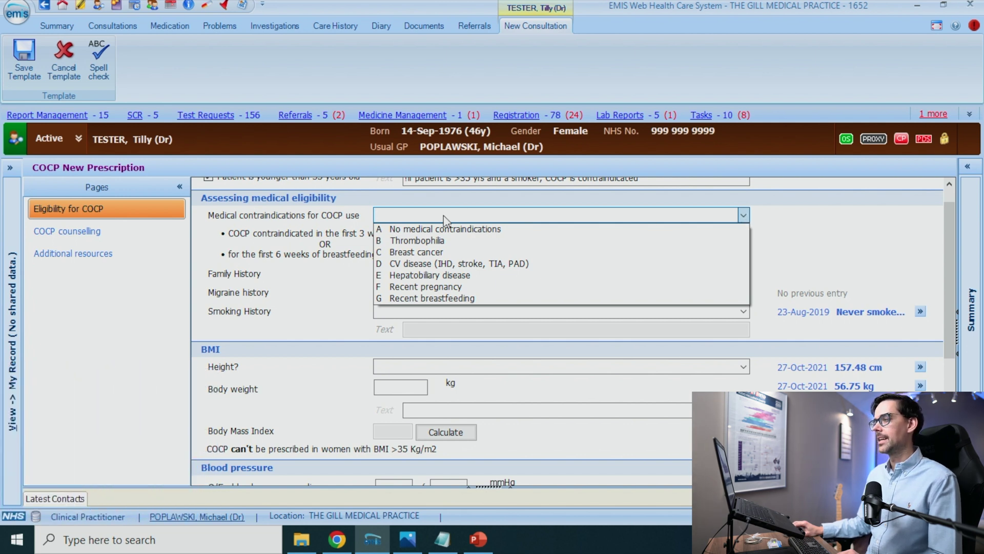
{"action": "left_click", "coordinate": [438, 231]}
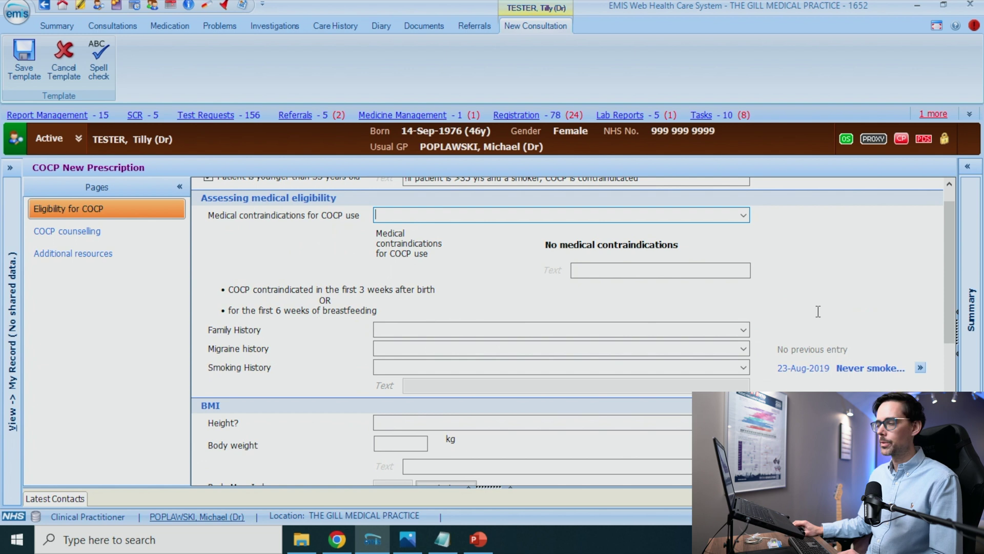
Set Family History to 'No significant family history'
{"action": "left_click_drag", "start_coordinate": [947, 292], "coordinate": [946, 346]}
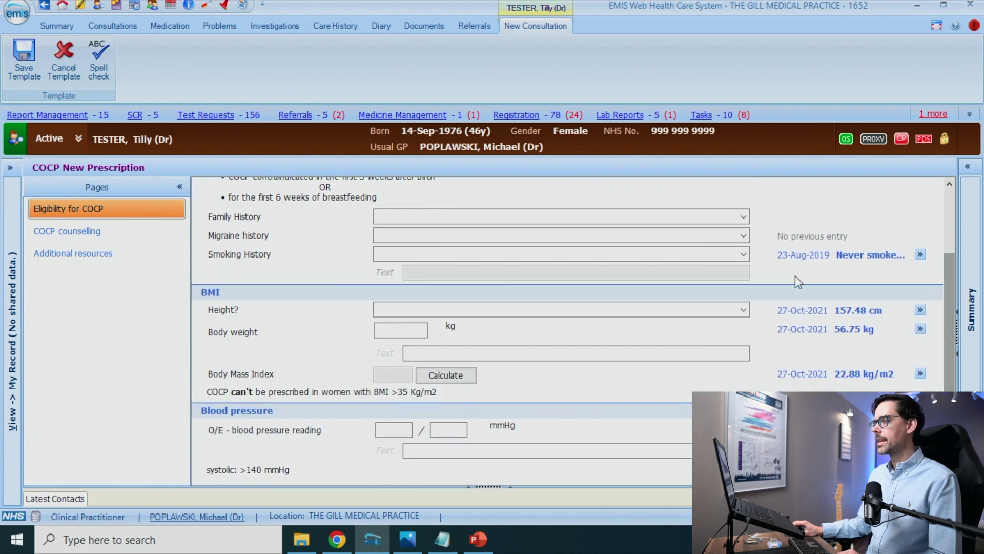
{"action": "left_click", "coordinate": [743, 217]}
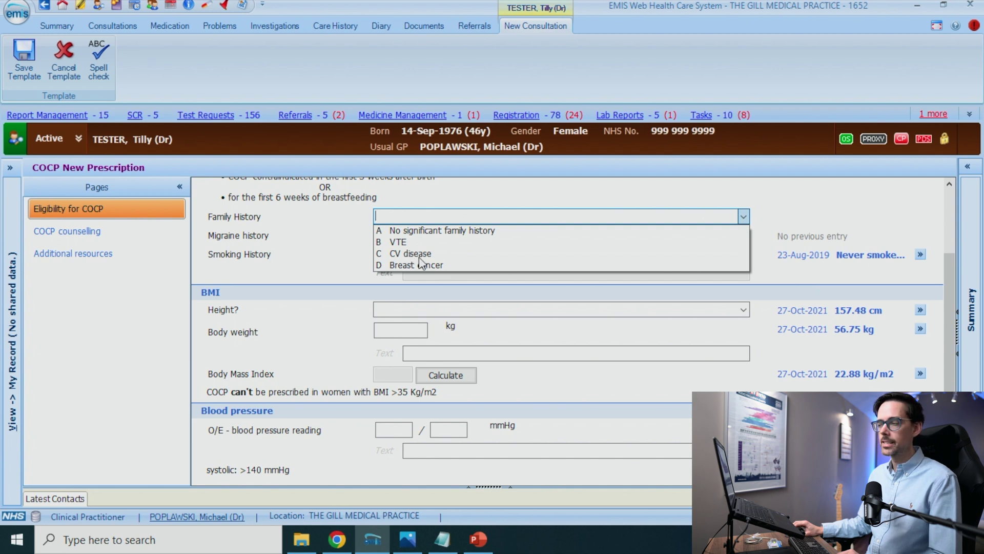
{"action": "left_click", "coordinate": [446, 232]}
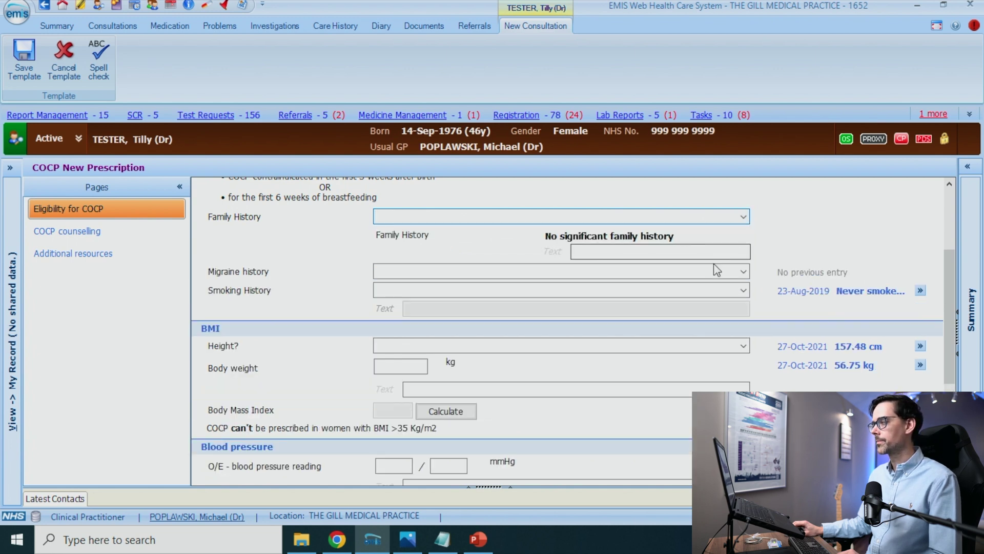
Set Migraine history to 'No history of migraine' and Smoking History to 'Never smoked tobacco'
{"action": "left_click", "coordinate": [743, 272]}
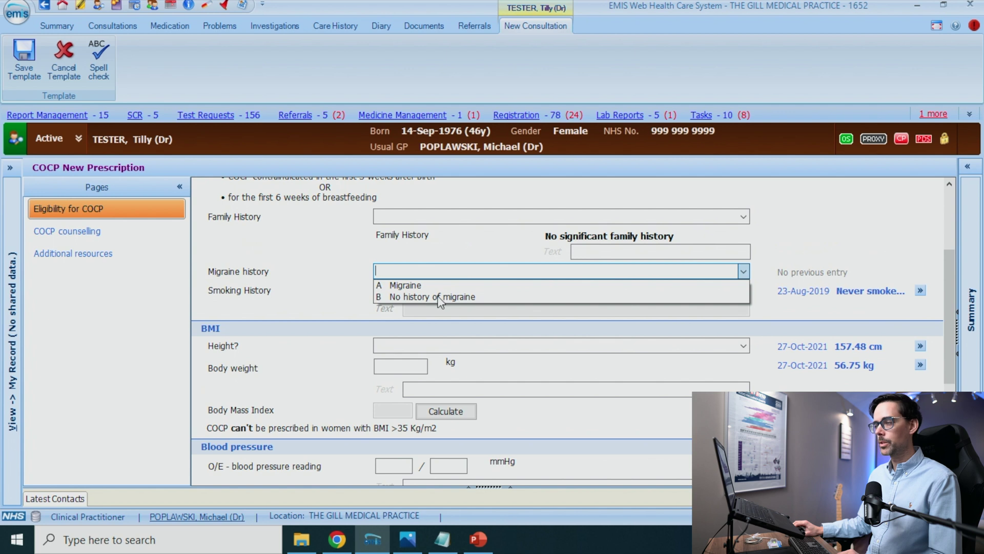
{"action": "left_click", "coordinate": [789, 252]}
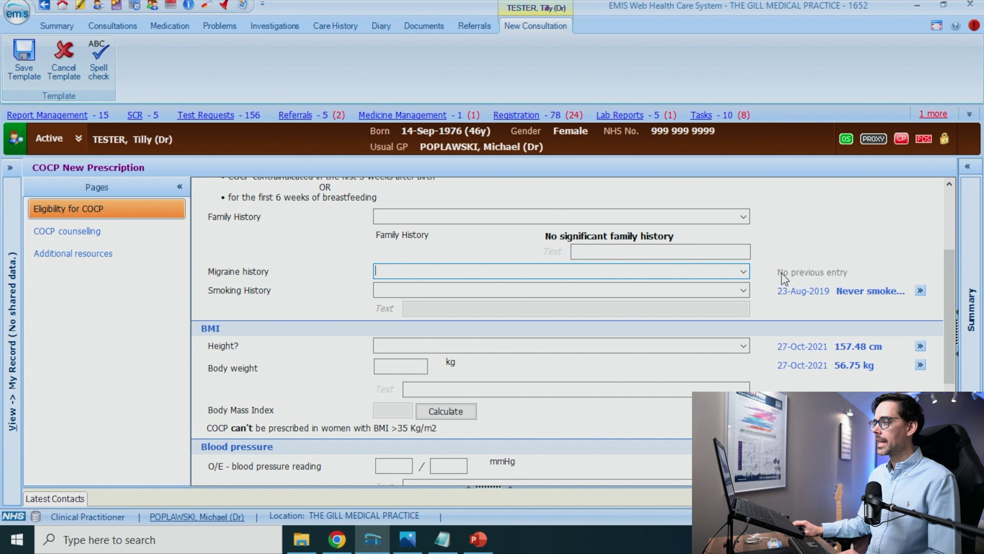
{"action": "left_click", "coordinate": [743, 272]}
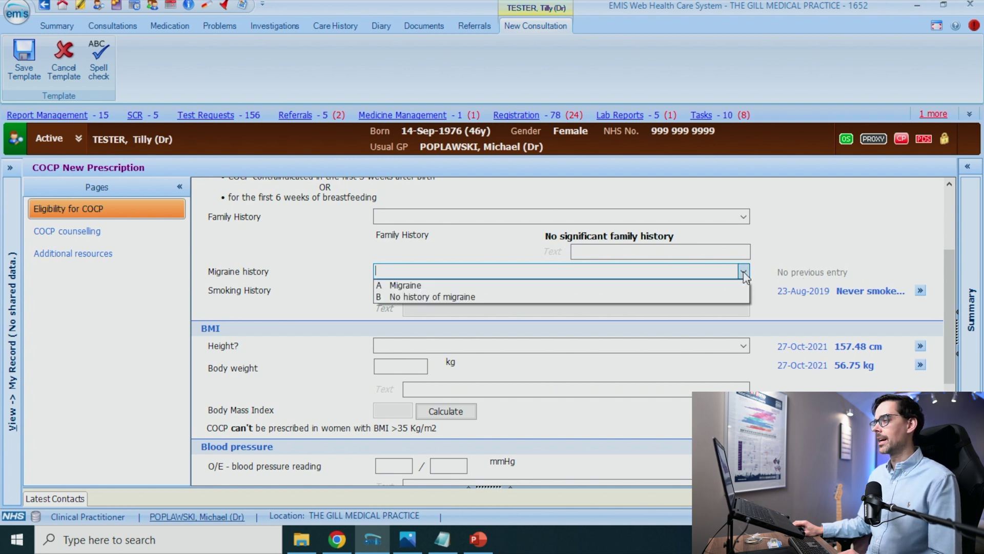
{"action": "left_click", "coordinate": [484, 295]}
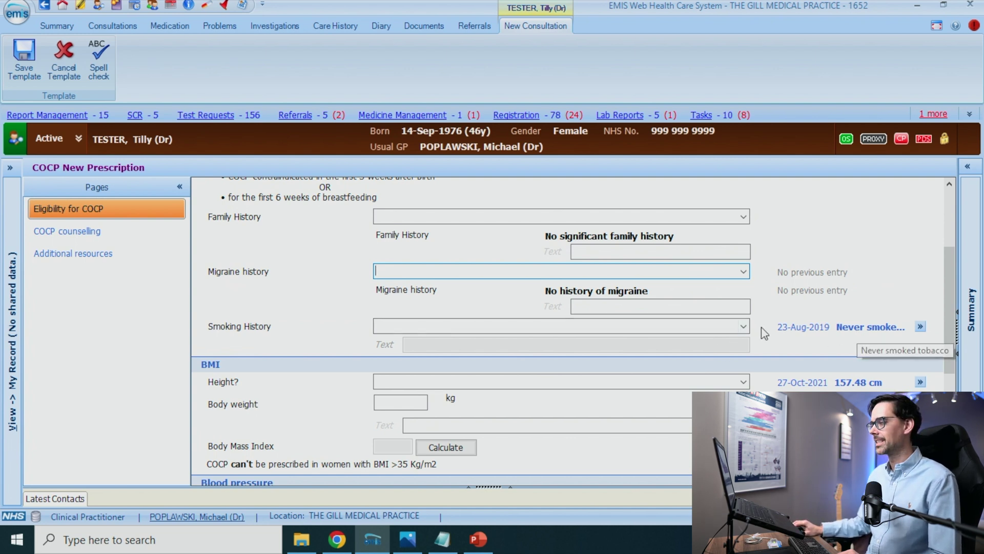
{"action": "left_click", "coordinate": [743, 326]}
{"action": "left_click", "coordinate": [519, 352]}
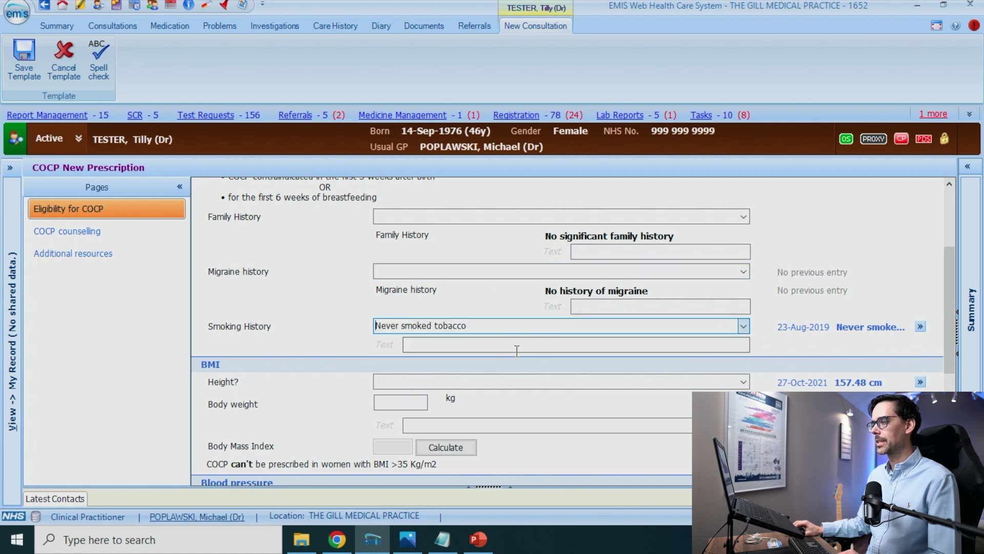
Enter systolic 130 and diastolic 80 in the template's Blood pressure fields
{"action": "scroll", "coordinate": [945, 320], "scroll_direction": "down", "scroll_amount": 1}
{"action": "left_click_drag", "start_coordinate": [945, 323], "coordinate": [944, 352]}
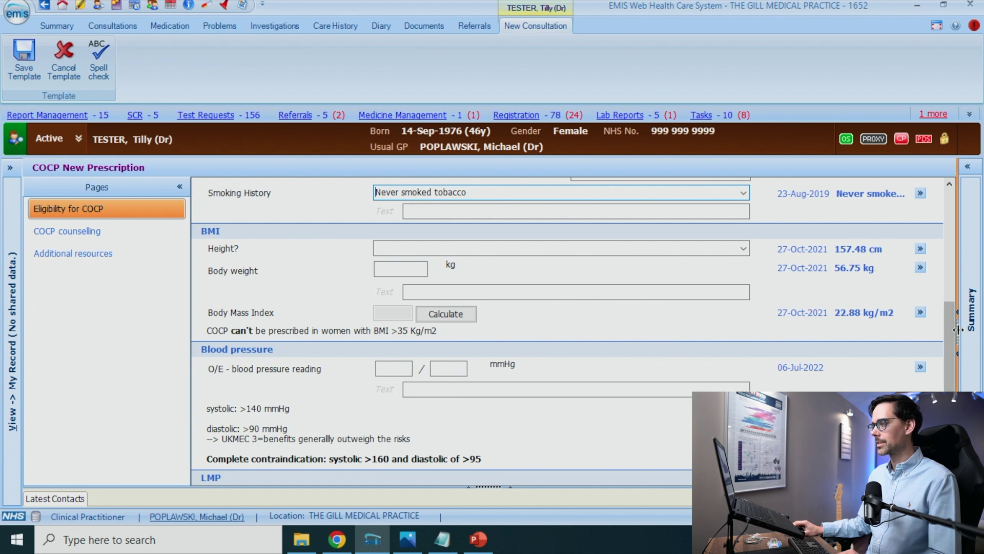
{"action": "scroll", "coordinate": [947, 338], "scroll_direction": "down", "scroll_amount": 3}
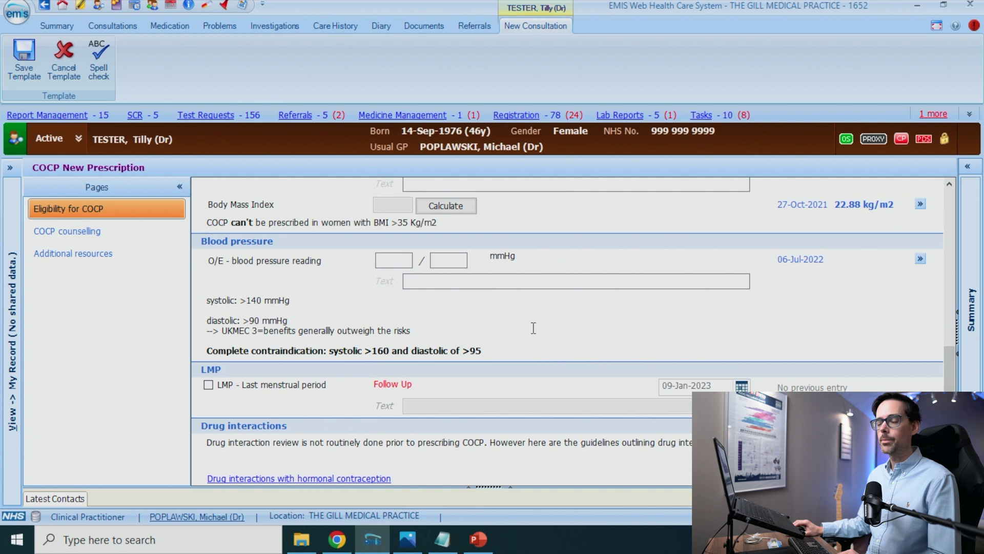
{"action": "left_click", "coordinate": [394, 259]}
{"action": "type", "text": "130"}
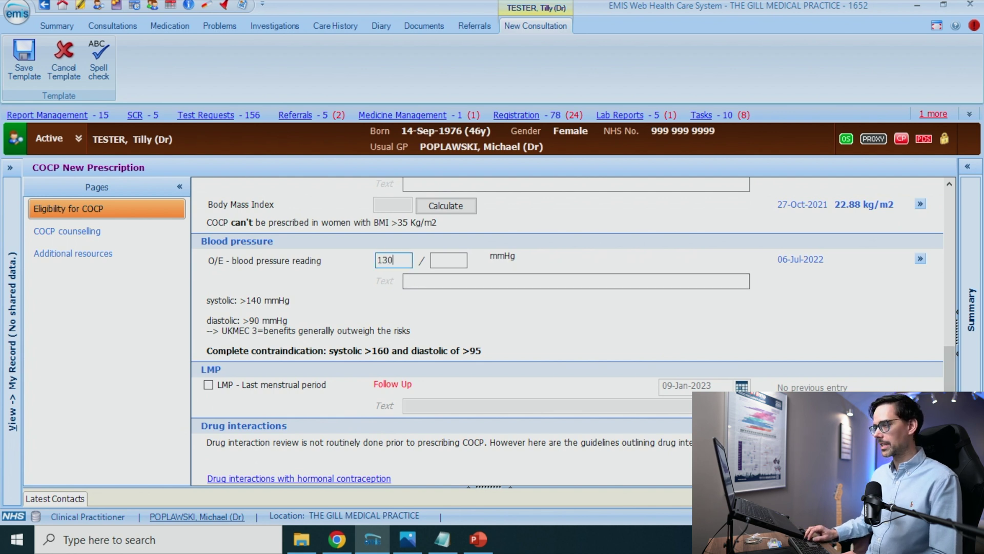
{"action": "key", "text": "Tab"}
{"action": "type", "text": "80"}
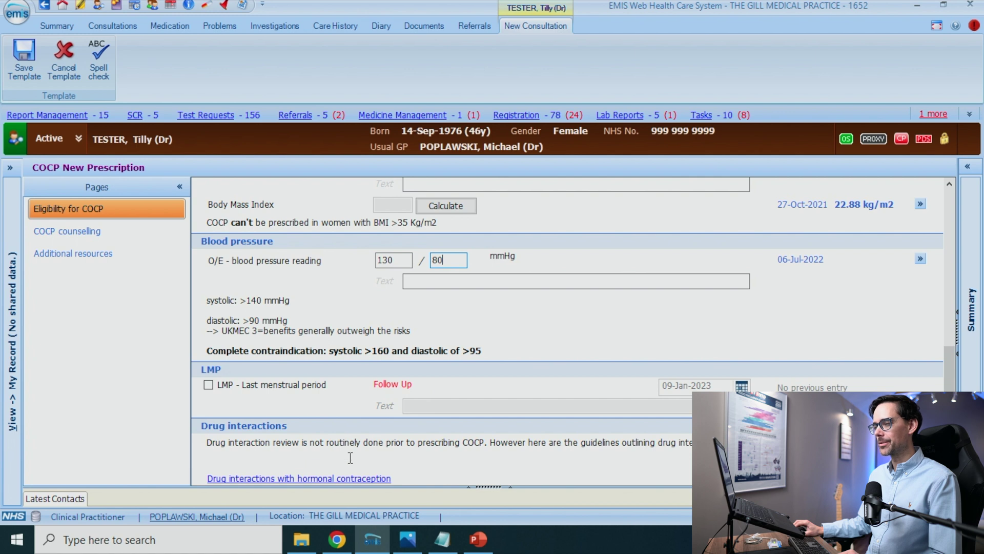
Read the FSRH guidance on drug interactions with hormonal contraception, then return to EMIS Web
{"action": "left_click", "coordinate": [347, 478]}
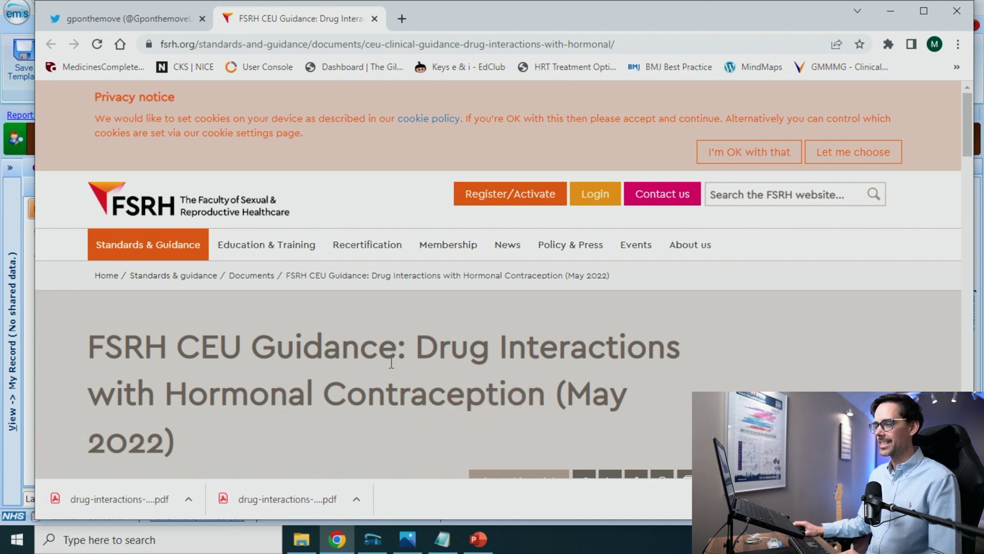
{"action": "scroll", "coordinate": [391, 361], "scroll_direction": "down", "scroll_amount": 5}
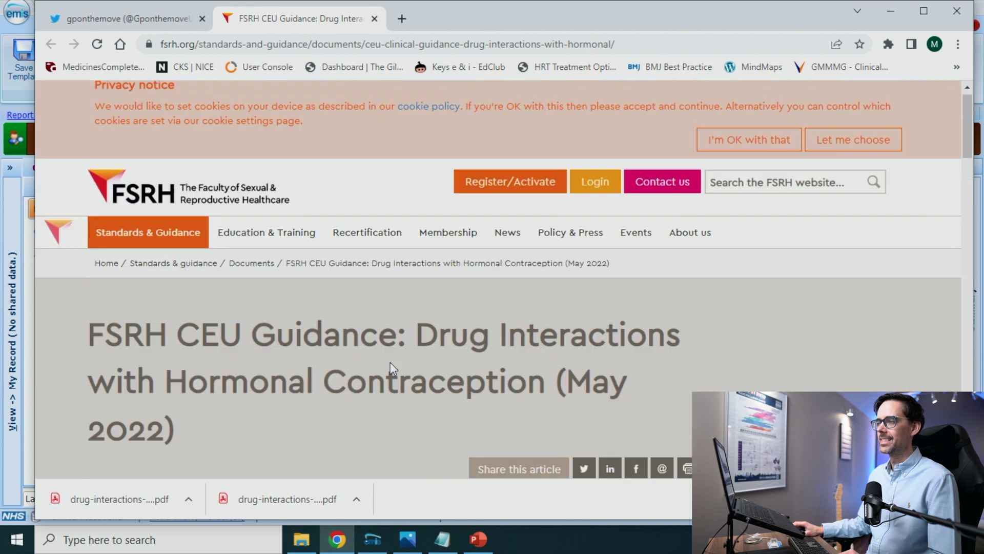
{"action": "scroll", "coordinate": [390, 362], "scroll_direction": "up", "scroll_amount": 1}
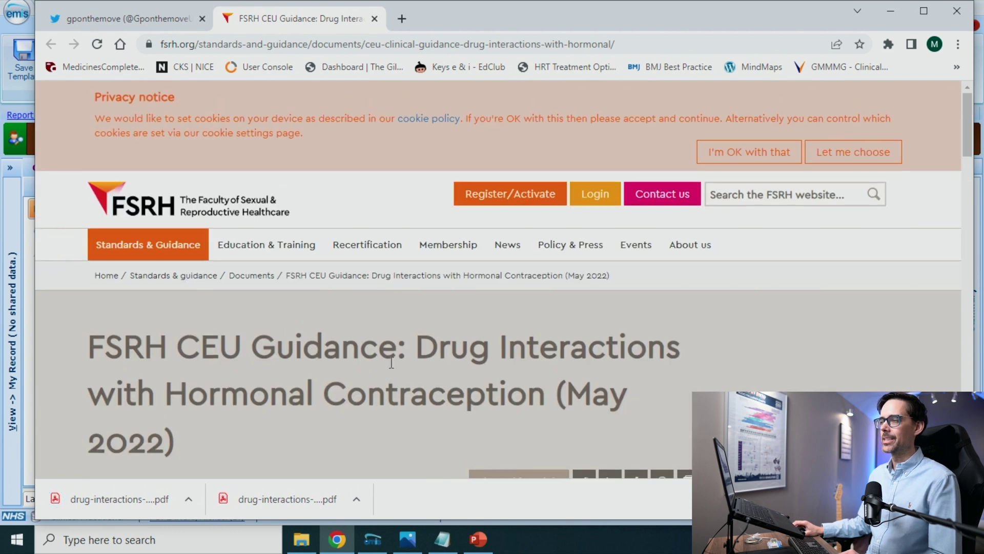
{"action": "left_click", "coordinate": [373, 539]}
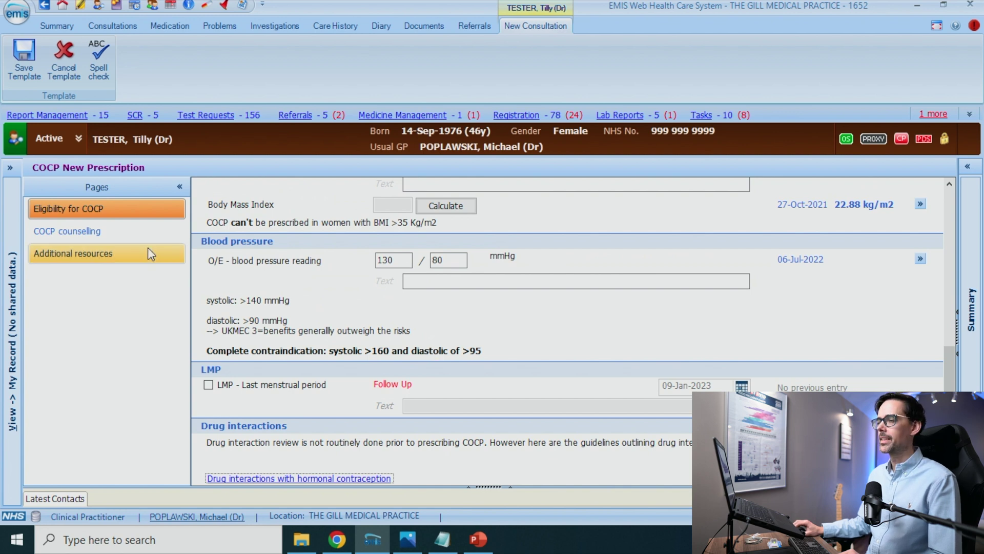
On COCP counselling, tick risks, no STI protection, new-diagnosis review, annual review, side effects and operations advice
{"action": "left_click", "coordinate": [103, 231]}
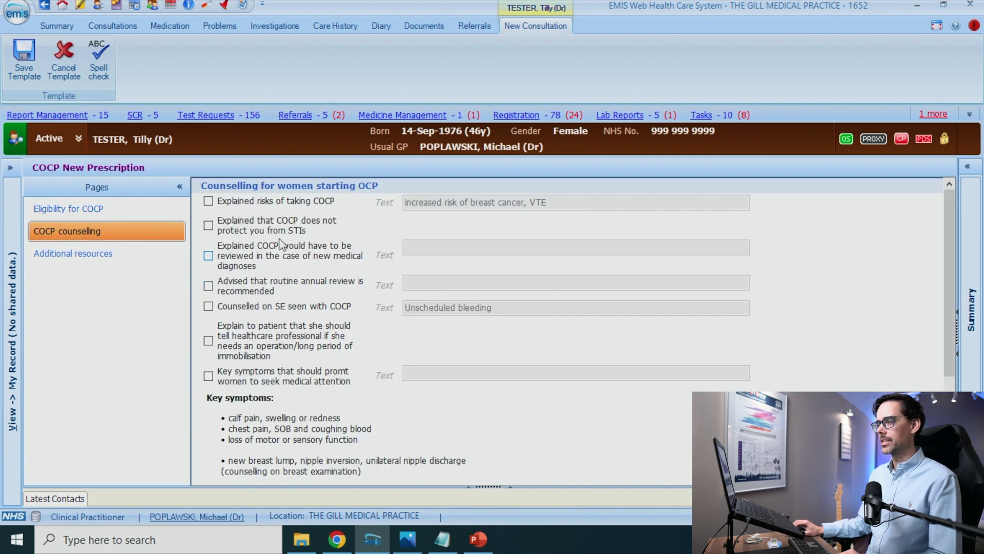
{"action": "left_click", "coordinate": [257, 205]}
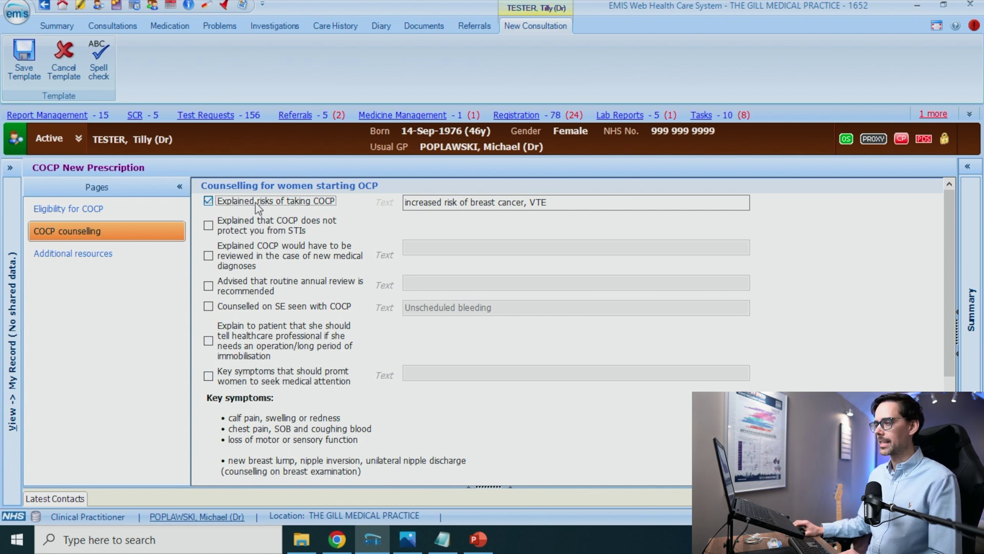
{"action": "left_click", "coordinate": [248, 229]}
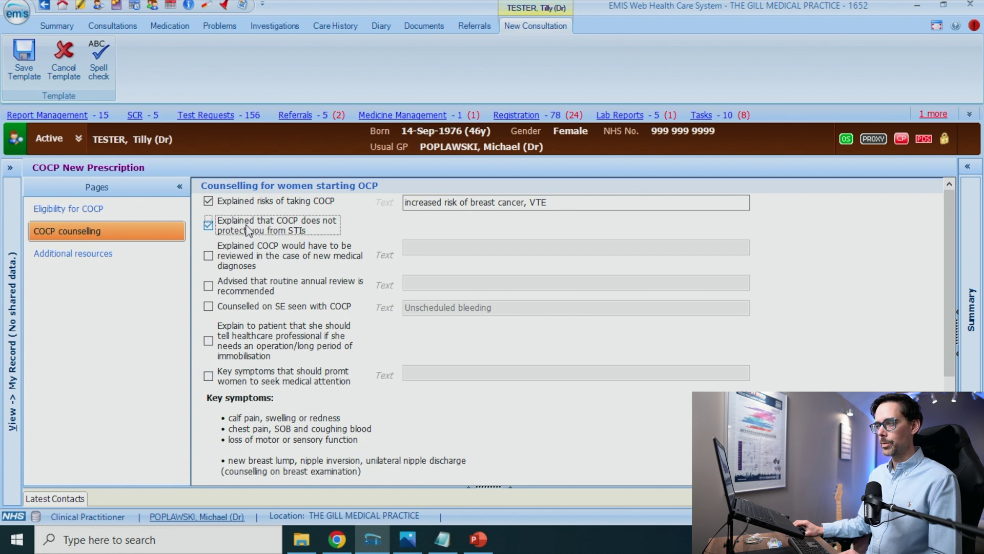
{"action": "left_click", "coordinate": [241, 256]}
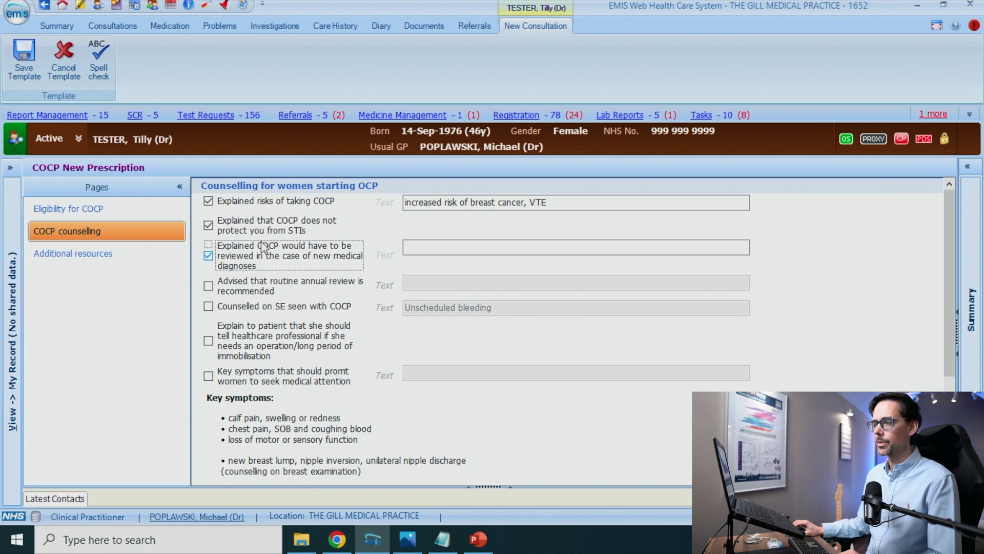
{"action": "left_click", "coordinate": [236, 291]}
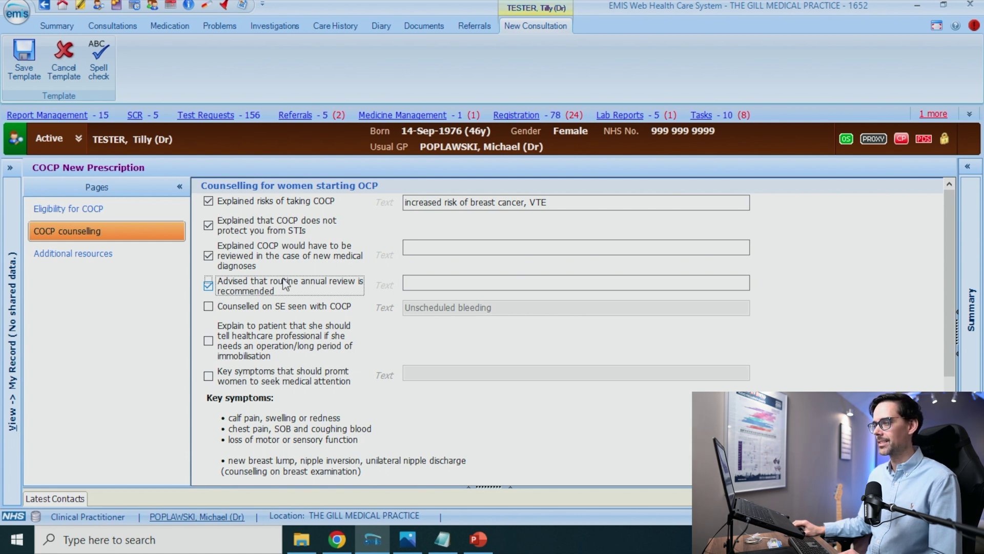
{"action": "left_click", "coordinate": [244, 310]}
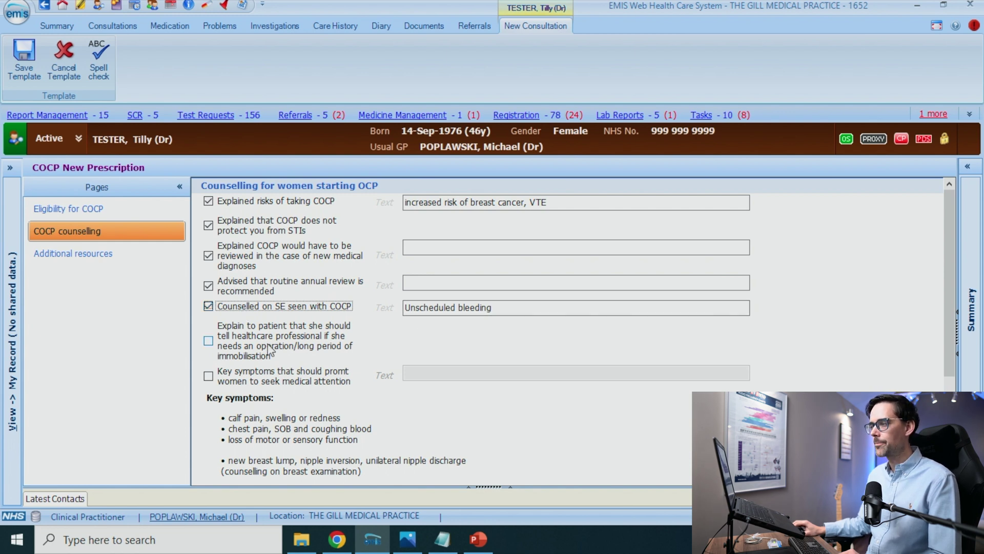
{"action": "left_click", "coordinate": [210, 342]}
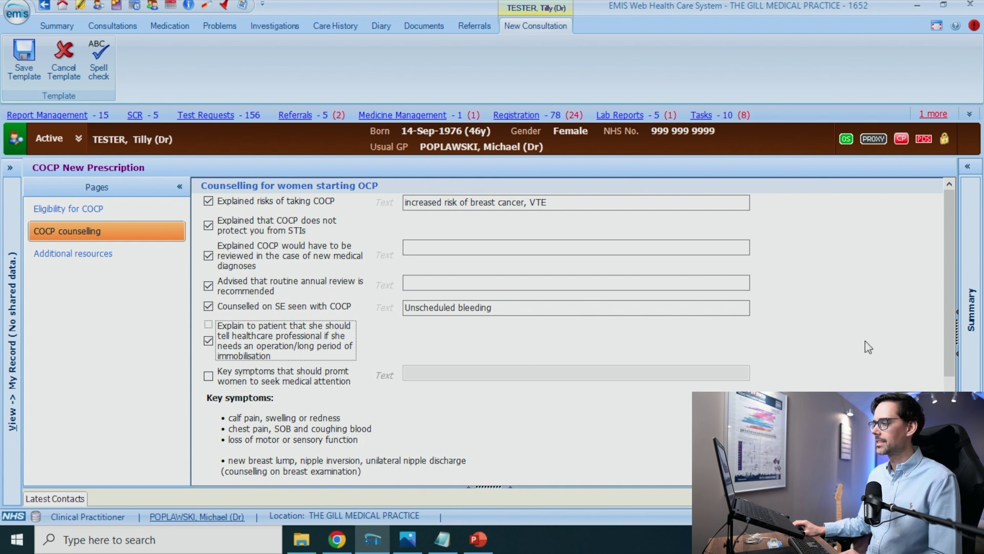
{"action": "left_click_drag", "start_coordinate": [949, 310], "coordinate": [956, 399]}
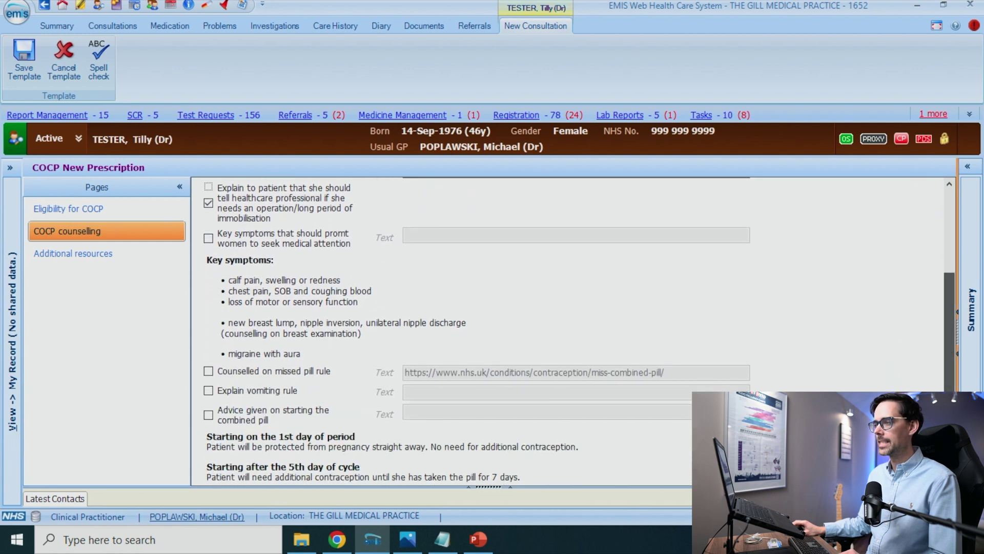
Tick the key symptoms item and note 'new vaginal discharge intermenstrual bleeding'
{"action": "left_click", "coordinate": [232, 246]}
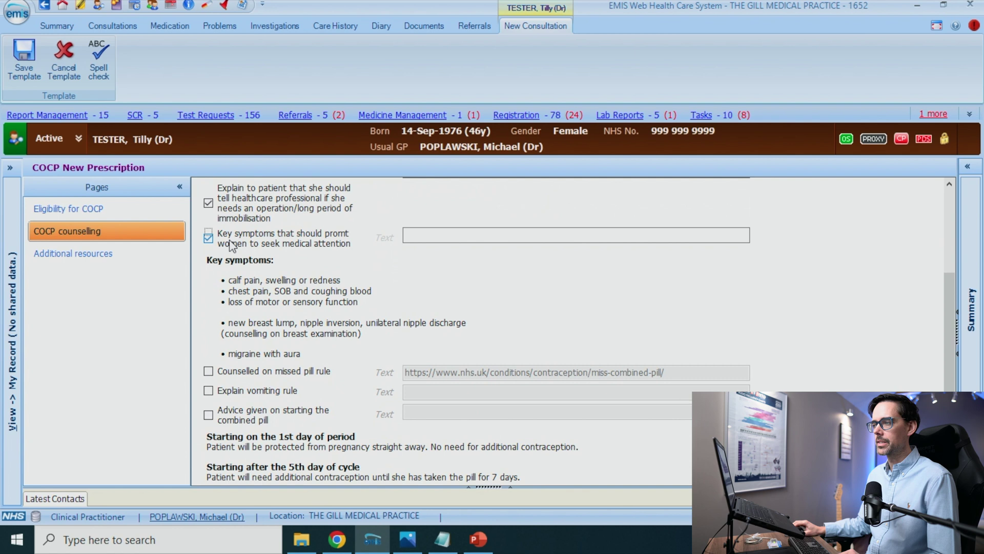
{"action": "left_click", "coordinate": [436, 237]}
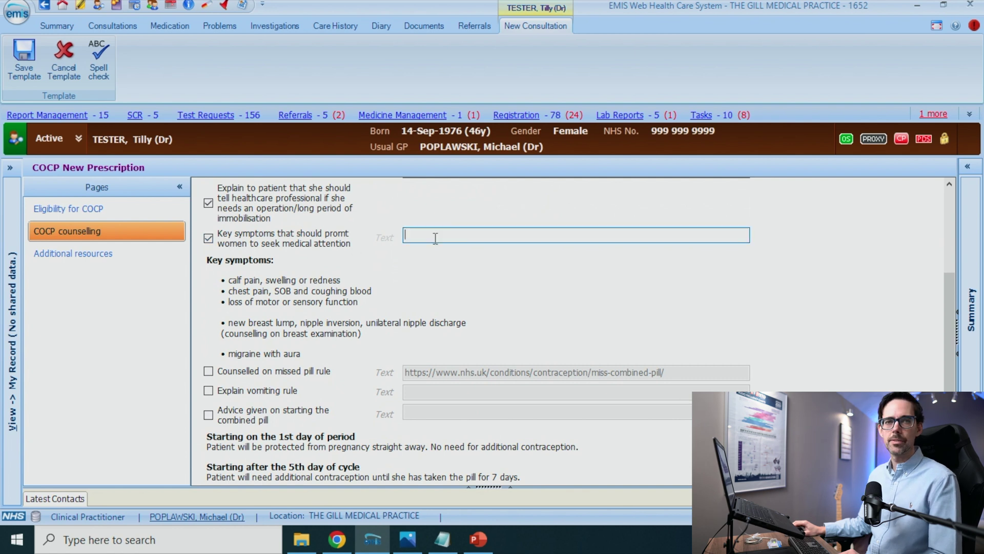
{"action": "type", "text": "new vaginal dis"}
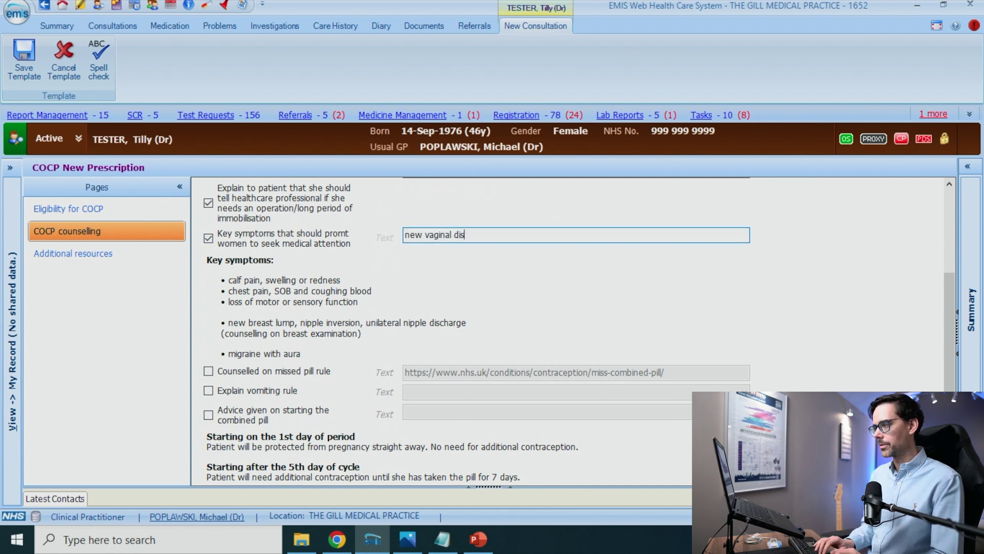
{"action": "type", "text": "charge intermenstrua"}
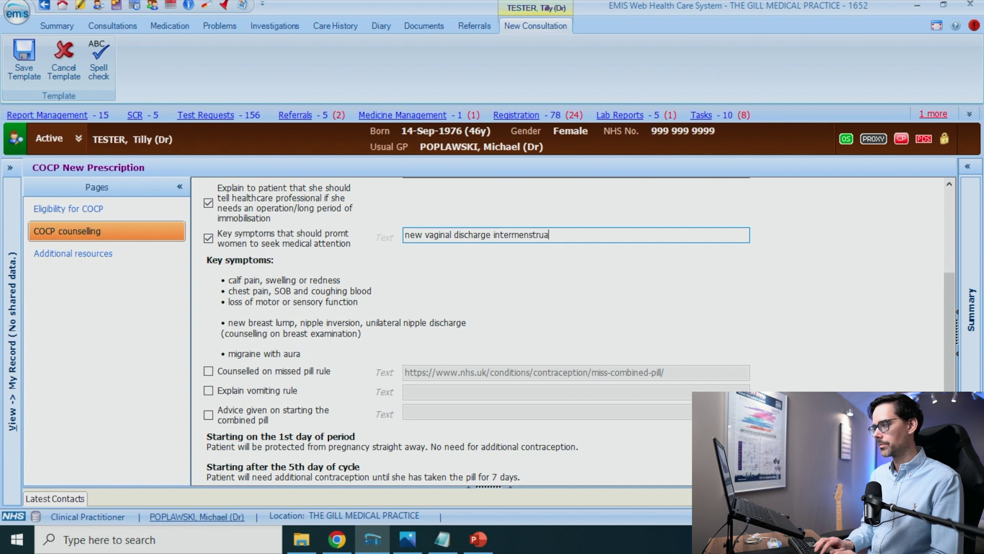
{"action": "type", "text": "l bleeding"}
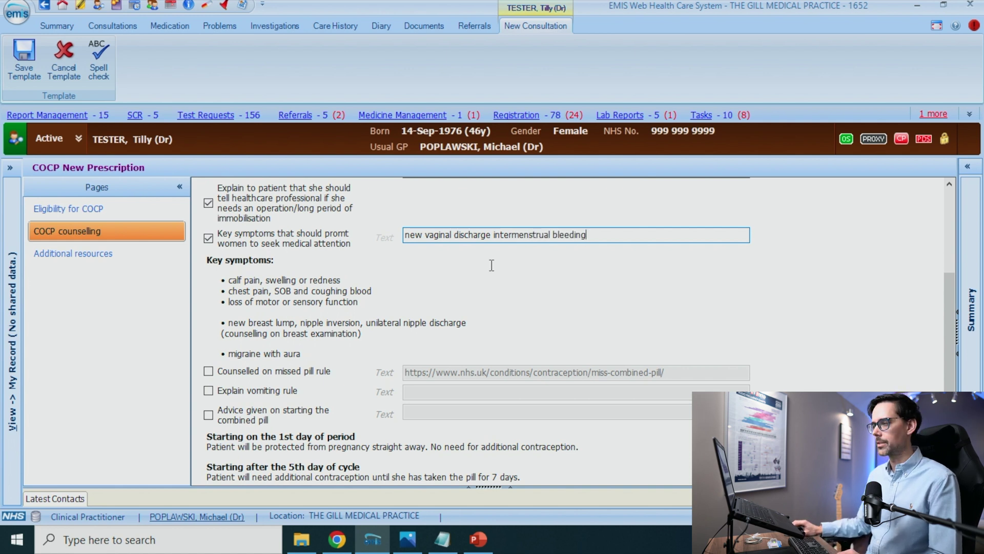
{"action": "scroll", "coordinate": [952, 303], "scroll_direction": "down", "scroll_amount": 1}
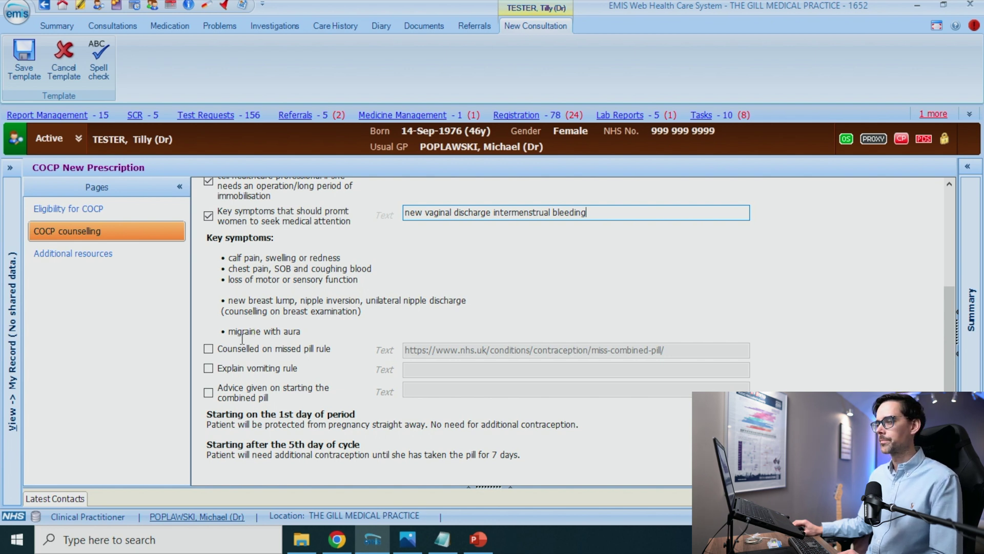
Tick the missed pill rule, vomiting rule and starting-the-pill items, then show Additional resources
{"action": "left_click", "coordinate": [208, 350]}
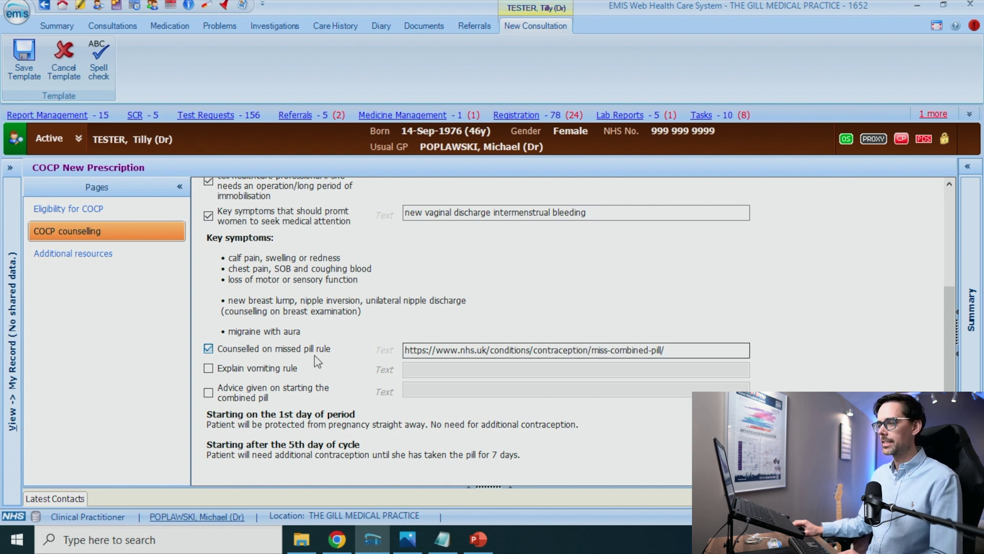
{"action": "left_click", "coordinate": [208, 368]}
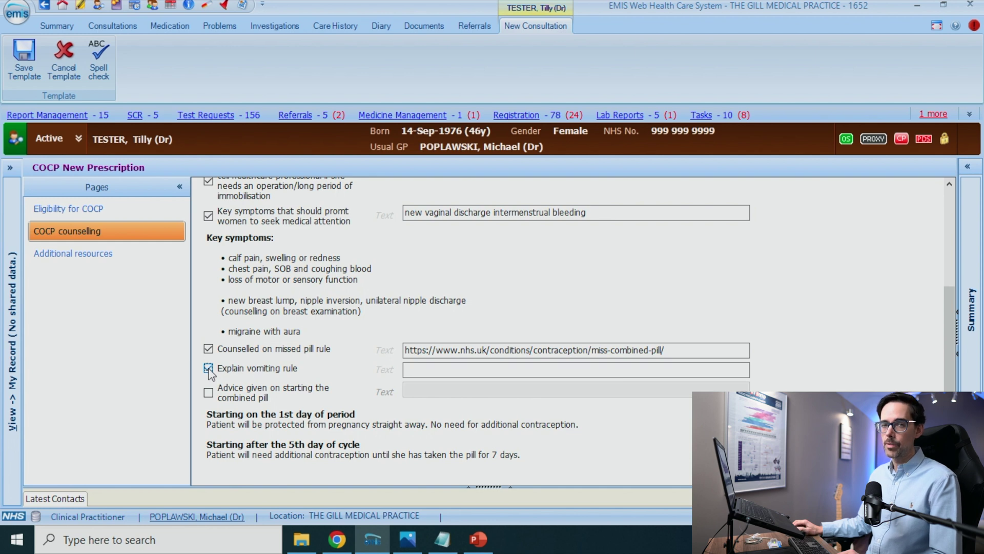
{"action": "left_click", "coordinate": [208, 395]}
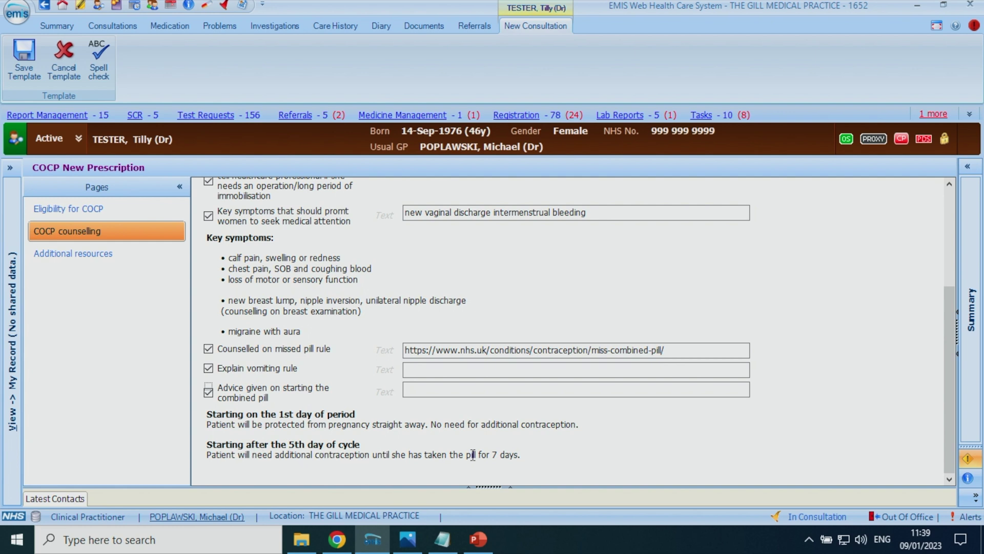
{"action": "left_click", "coordinate": [128, 264]}
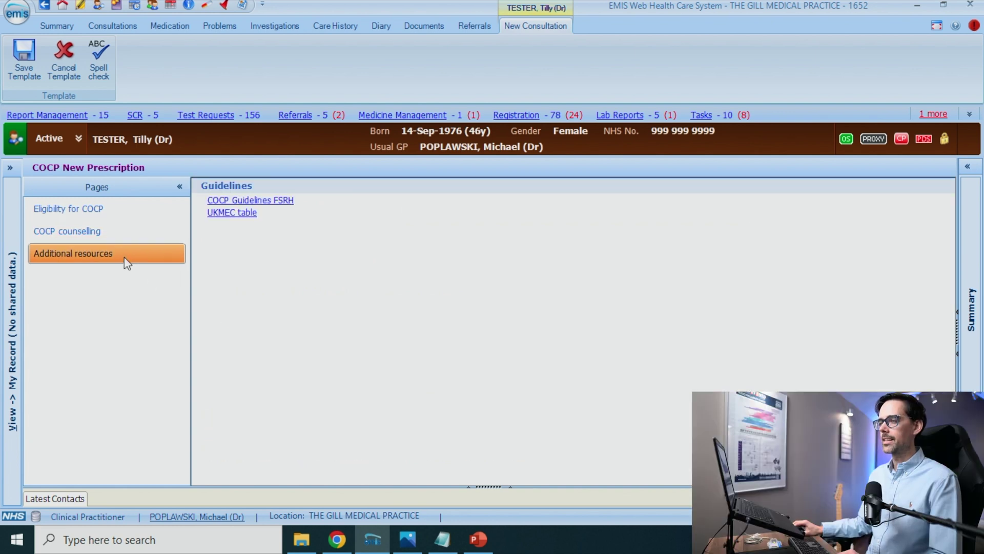
View the UKMEC table PDF, close it and the FSRH guidance tab, and return to EMIS Web
{"action": "left_click", "coordinate": [225, 216]}
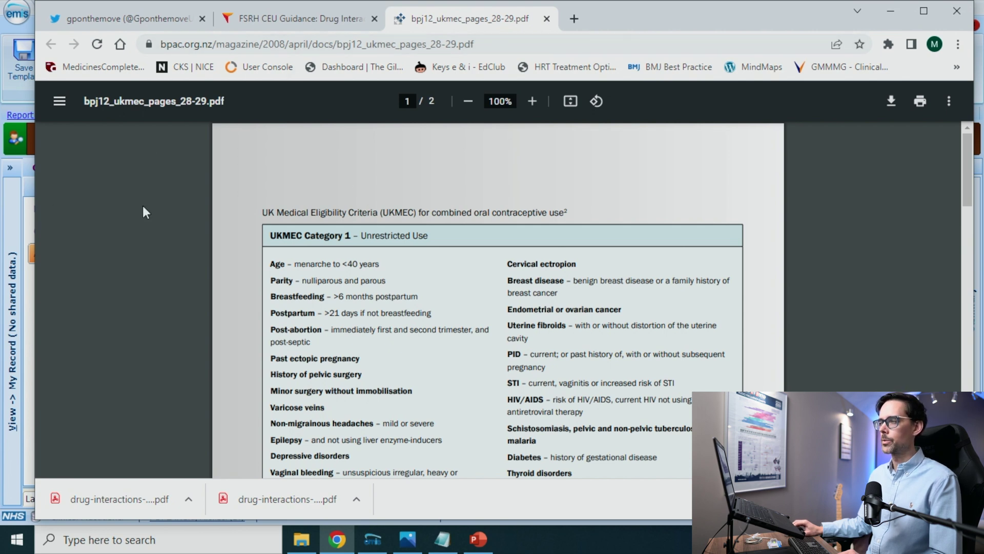
{"action": "left_click", "coordinate": [547, 19]}
{"action": "left_click", "coordinate": [375, 19]}
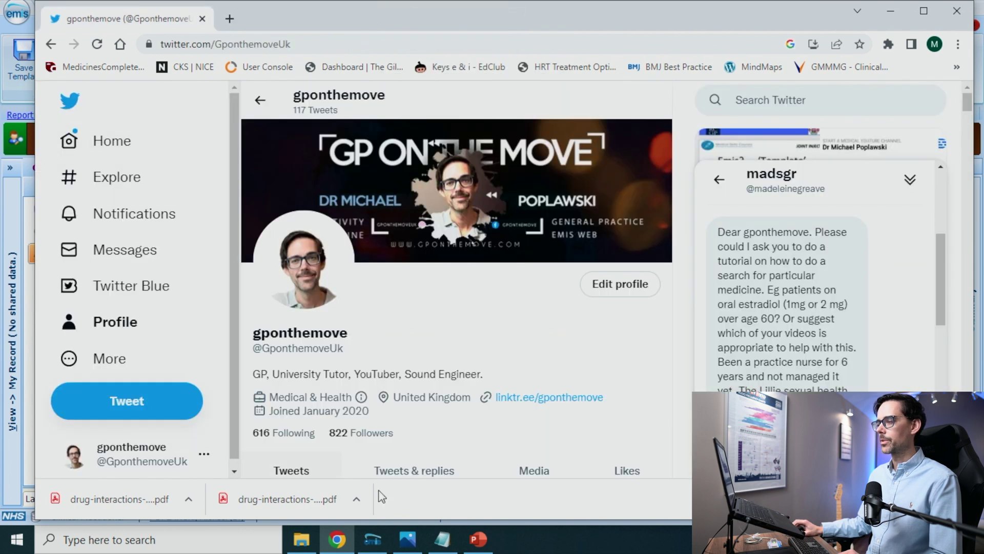
{"action": "left_click", "coordinate": [373, 539]}
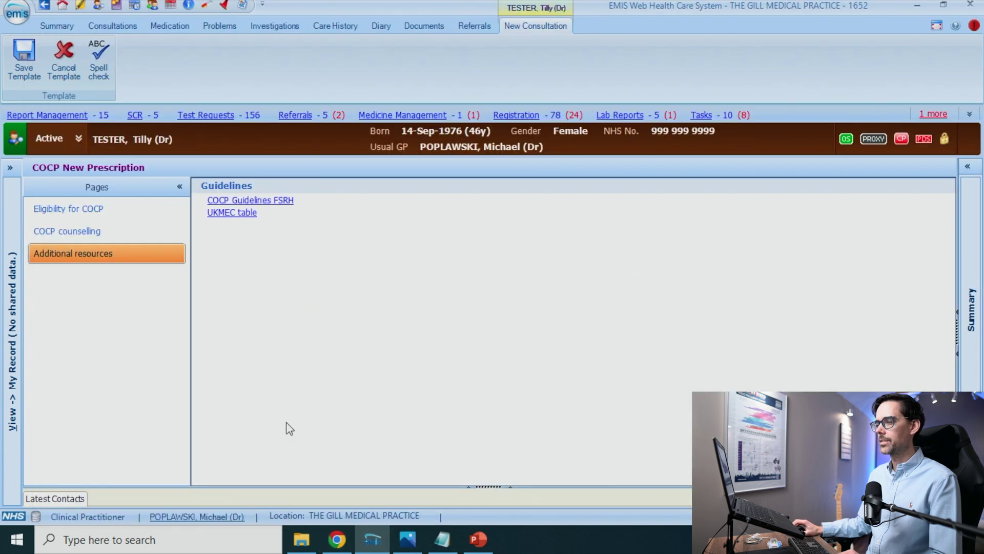
Save the COCP template, filing its answers under Assessment, History, Family History and Comment
{"action": "left_click", "coordinate": [26, 61]}
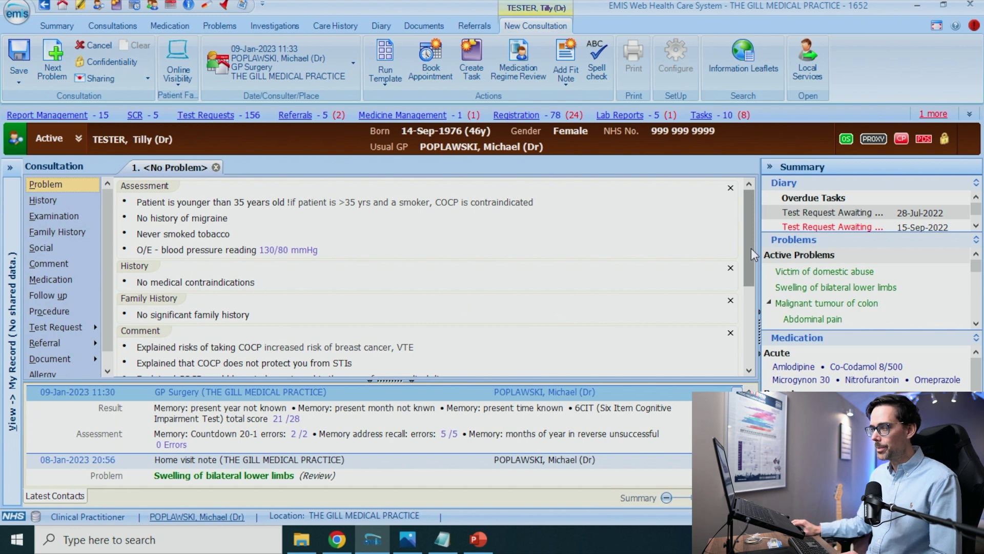
{"action": "left_click_drag", "start_coordinate": [751, 248], "coordinate": [358, 205]}
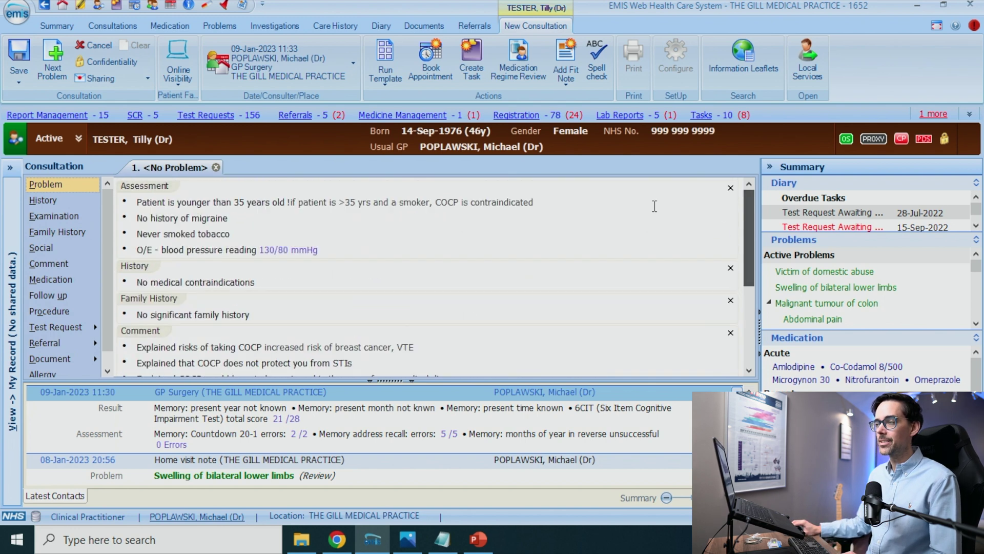
Save the COCP consultation to the patient record, dated 09-Jan-2023 11:33
{"action": "left_click", "coordinate": [18, 56]}
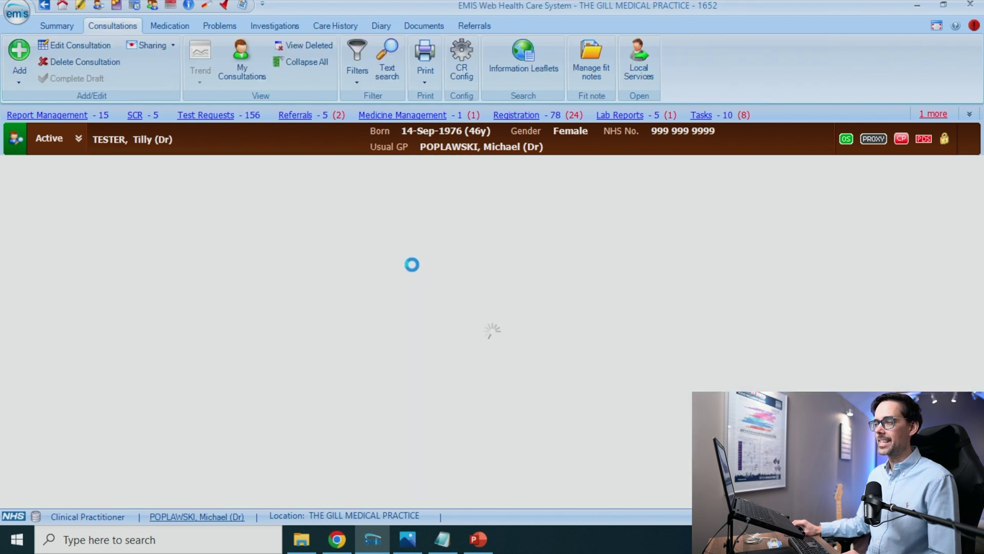